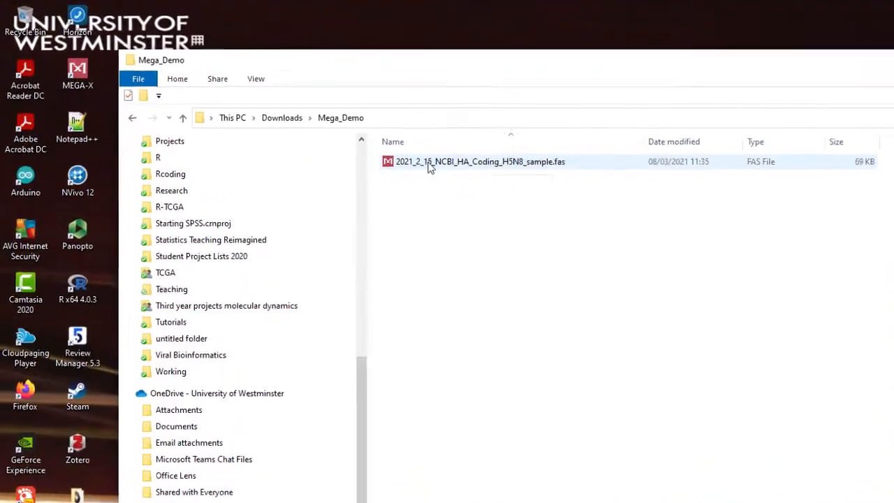
# - Open 2021_2_15_NCBI_HA_Coding_H5N8_sample.fas from the Mega_Demo folder and move the main MEGA window aside to uncover the alignment
pyautogui.click(430, 166)
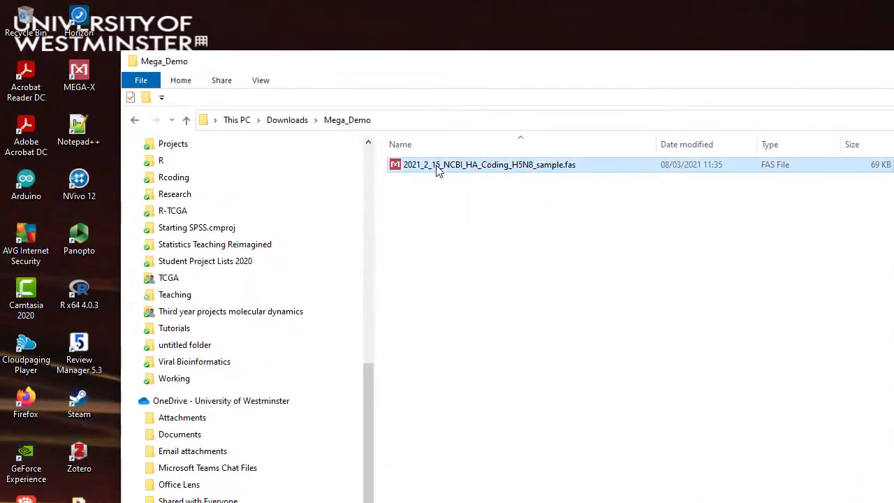
pyautogui.doubleClick(438, 169)
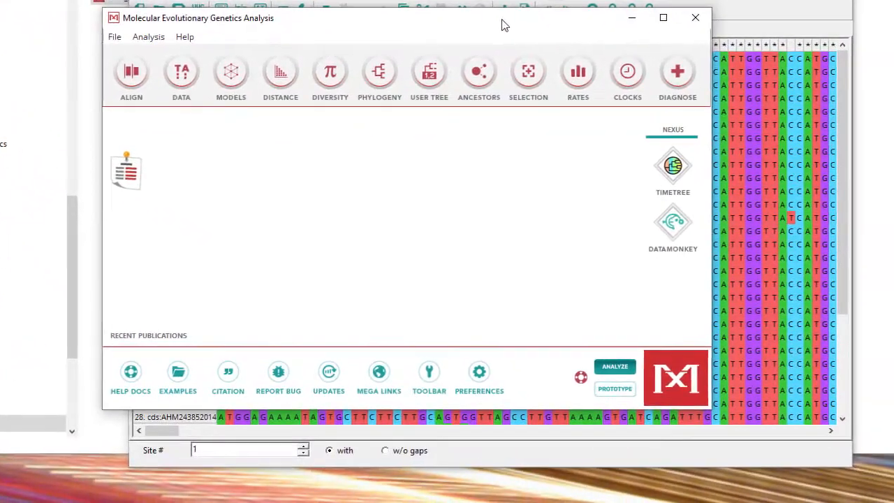
pyautogui.moveTo(648, 104); pyautogui.dragTo(602, 131)
pyautogui.moveTo(548, 53); pyautogui.dragTo(506, 39)
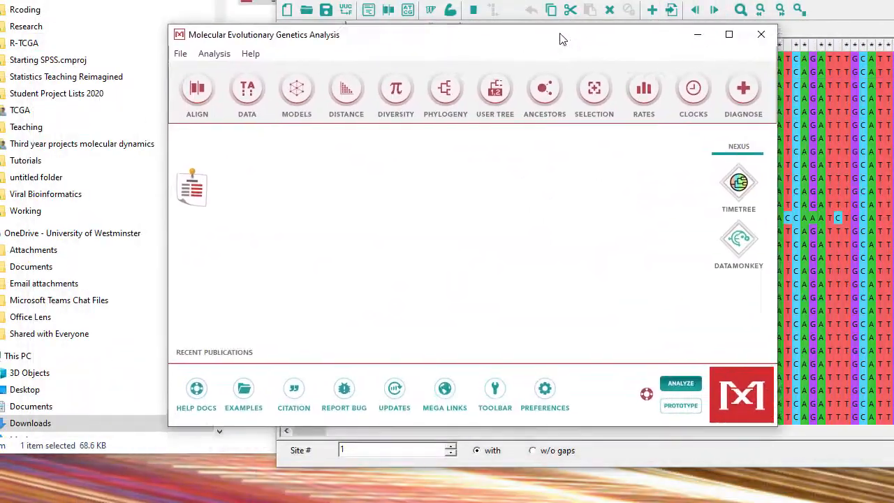
pyautogui.moveTo(560, 39); pyautogui.dragTo(473, 19)
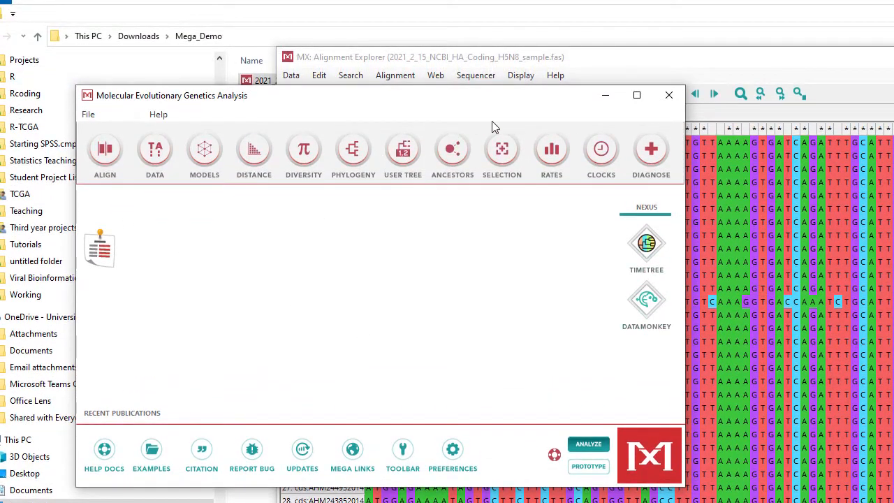
pyautogui.moveTo(433, 99); pyautogui.dragTo(338, 129)
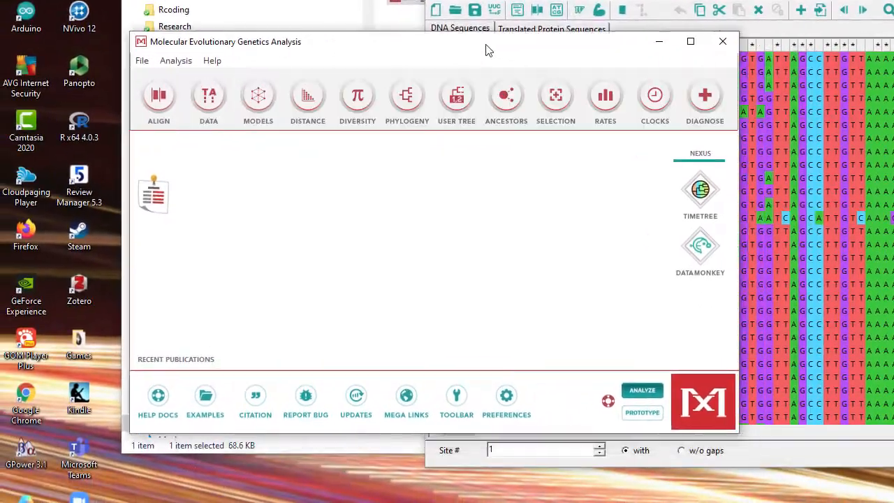
pyautogui.moveTo(489, 50); pyautogui.dragTo(474, 0)
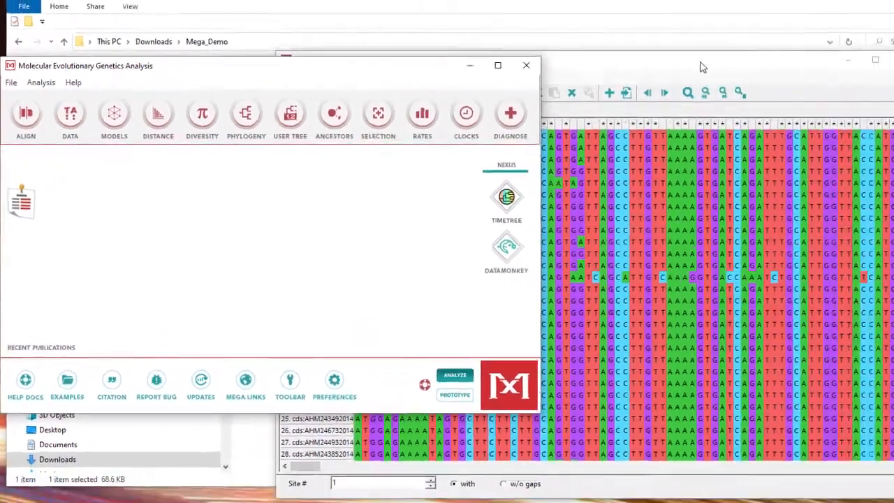
# - Examine the loaded H5N8 DNA sequences in Alignment Explorer, from the first to the last sequence and along their sites
pyautogui.click(702, 67)
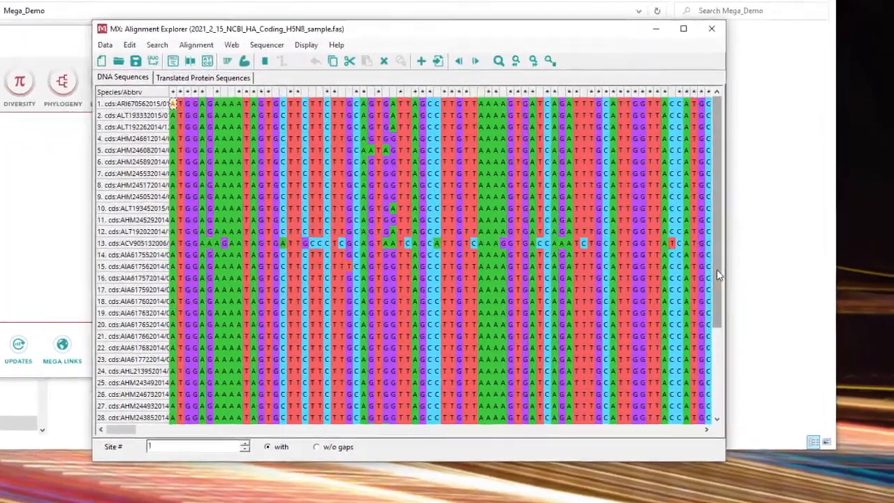
pyautogui.moveTo(717, 271); pyautogui.dragTo(719, 366)
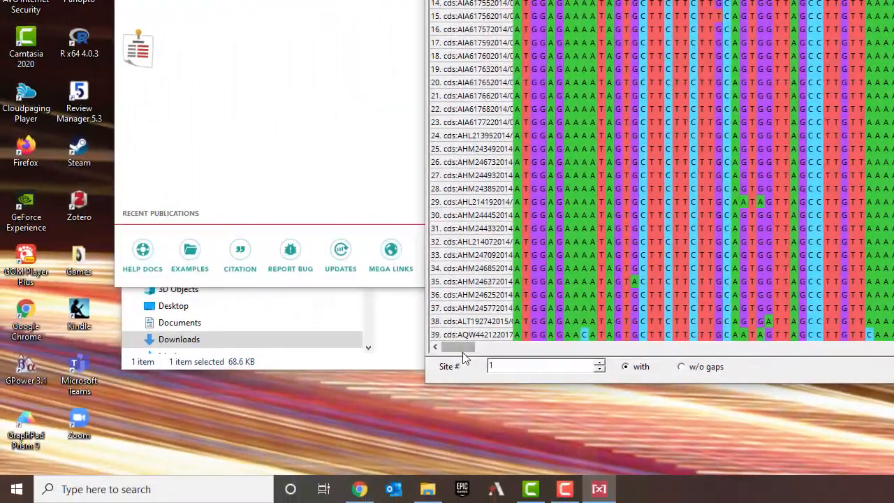
pyautogui.moveTo(464, 357); pyautogui.dragTo(415, 361)
pyautogui.moveTo(468, 347); pyautogui.dragTo(886, 354)
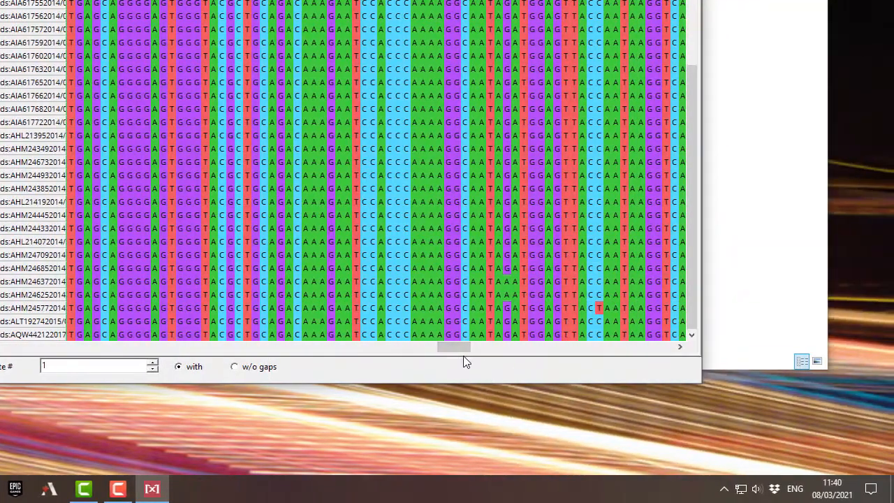
pyautogui.moveTo(466, 349); pyautogui.dragTo(3, 360)
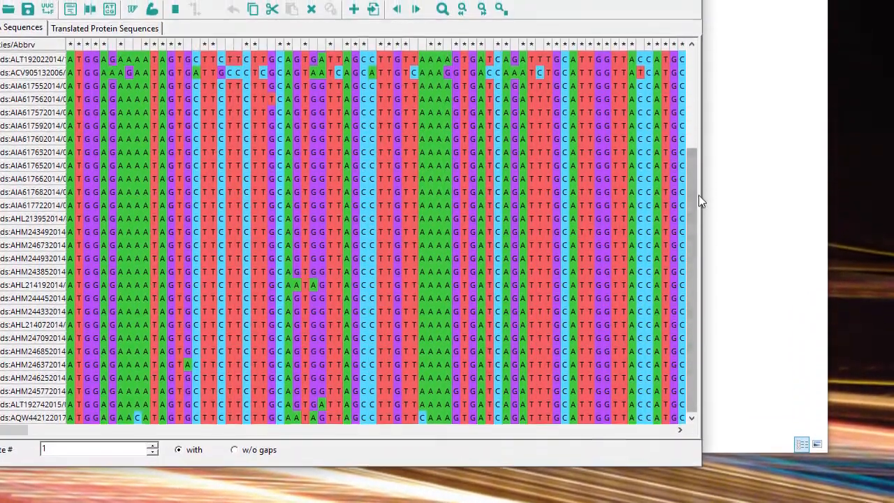
pyautogui.moveTo(692, 163); pyautogui.dragTo(688, 85)
pyautogui.moveTo(689, 136); pyautogui.dragTo(698, 252)
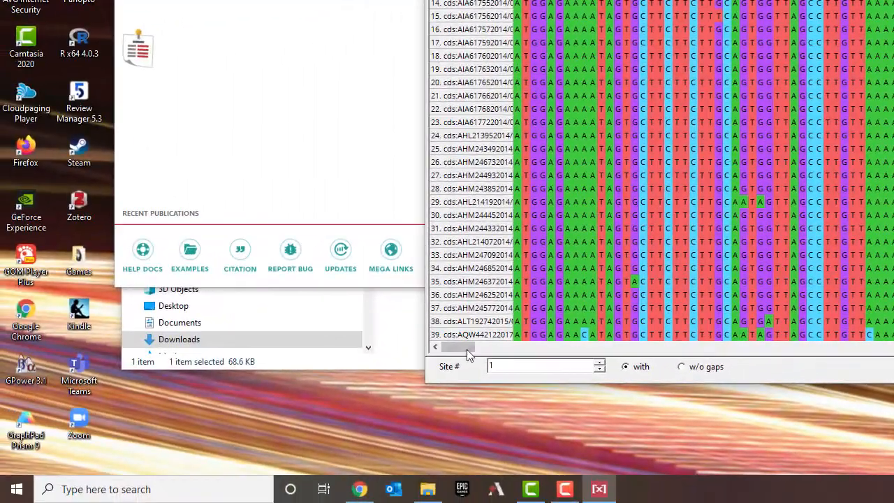
pyautogui.moveTo(69, 422); pyautogui.dragTo(60, 419)
pyautogui.moveTo(460, 349); pyautogui.dragTo(446, 348)
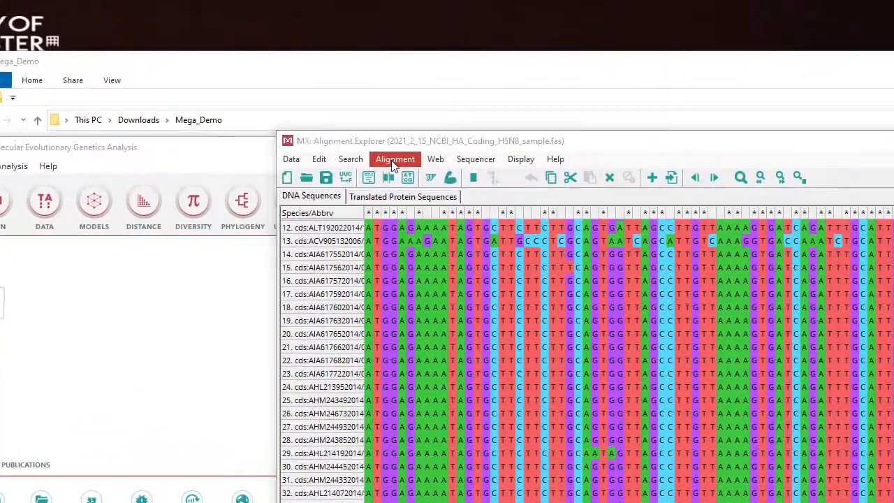
pyautogui.click(539, 0)
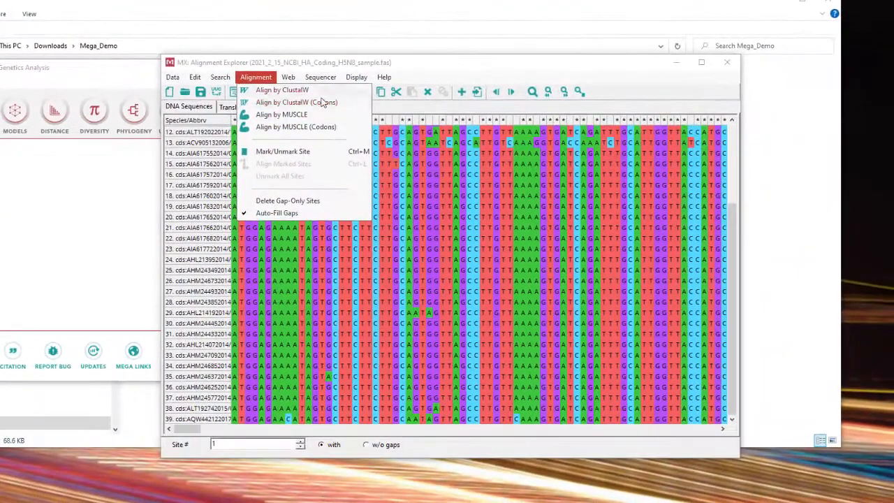
pyautogui.click(440, 341)
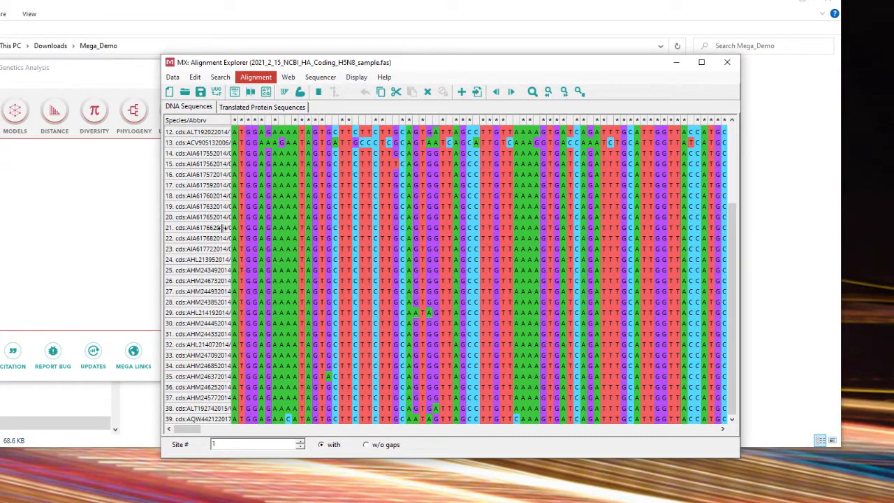
pyautogui.scroll(4, 431, 391)
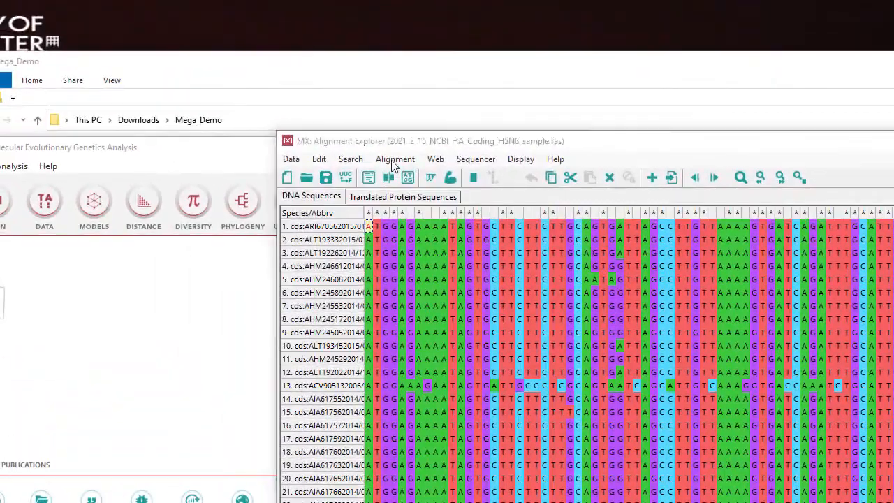
# - Align all sequences by MUSCLE (Codons) with the default alignment options, removing existing gaps before the alignment
pyautogui.click(260, 82)
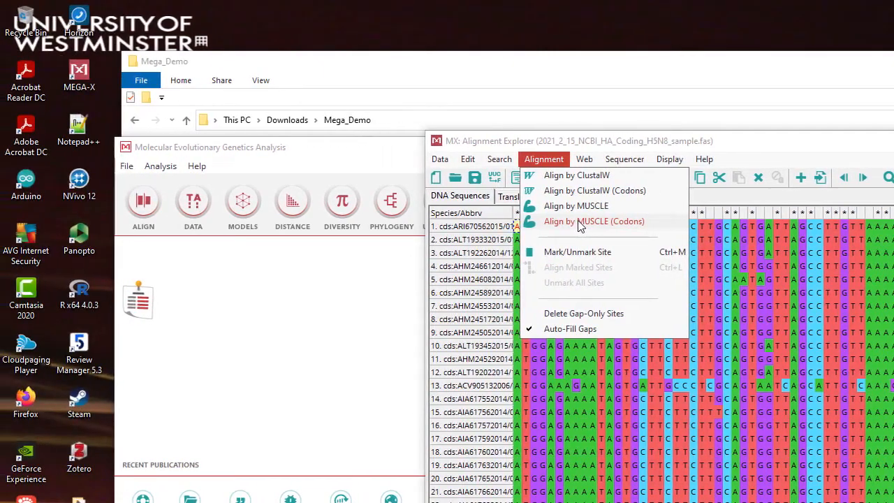
pyautogui.click(578, 222)
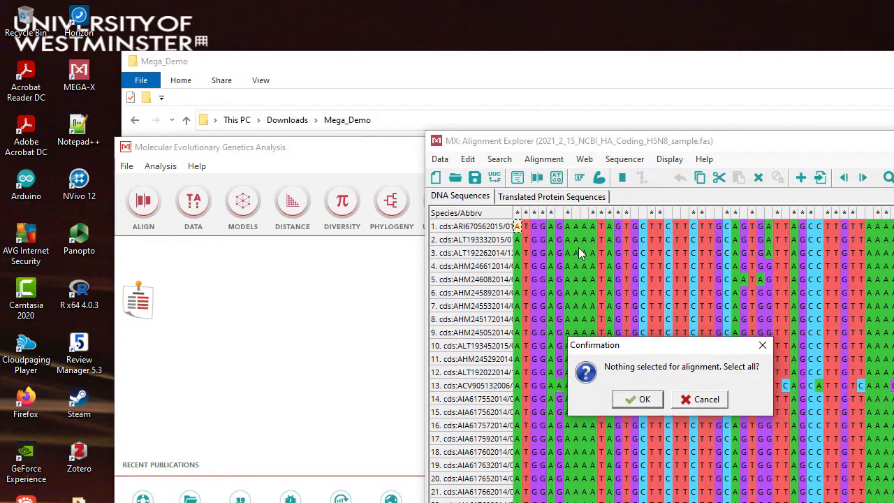
pyautogui.click(634, 400)
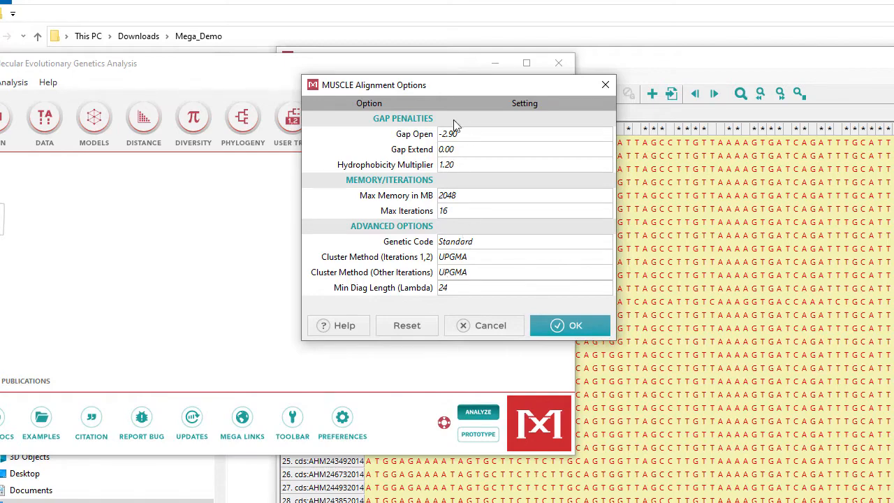
pyautogui.click(581, 334)
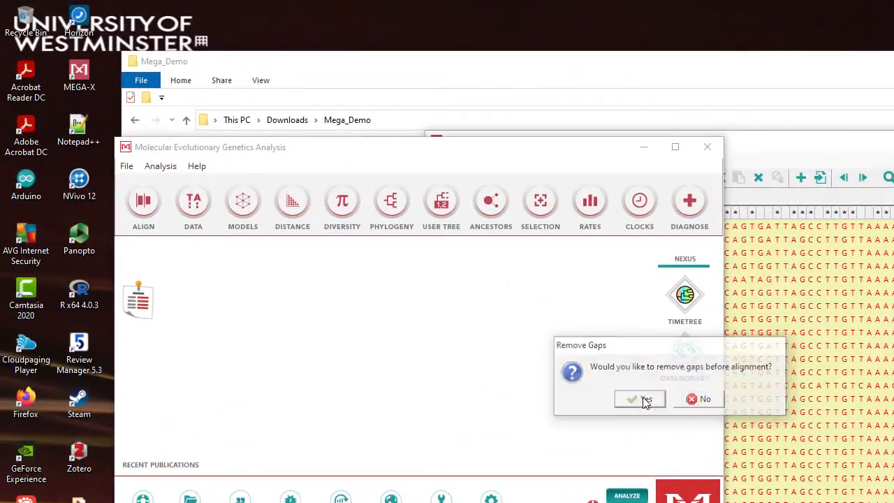
pyautogui.click(644, 400)
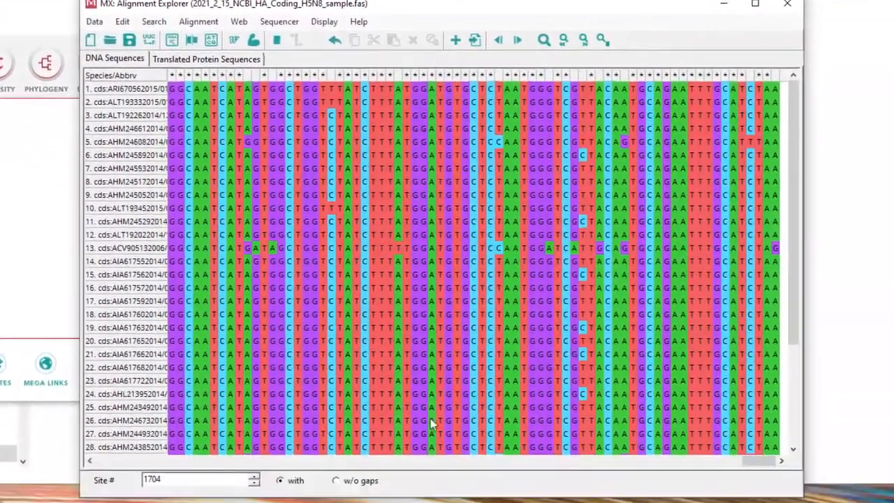
# - Inspect the aligned sequences backward from their last sites and widen the Species/Abbrv column to show more of each name
pyautogui.moveTo(759, 461)
pyautogui.mouseDown()
pyautogui.moveTo(727, 459)
pyautogui.moveTo(770, 456)
pyautogui.mouseUp()
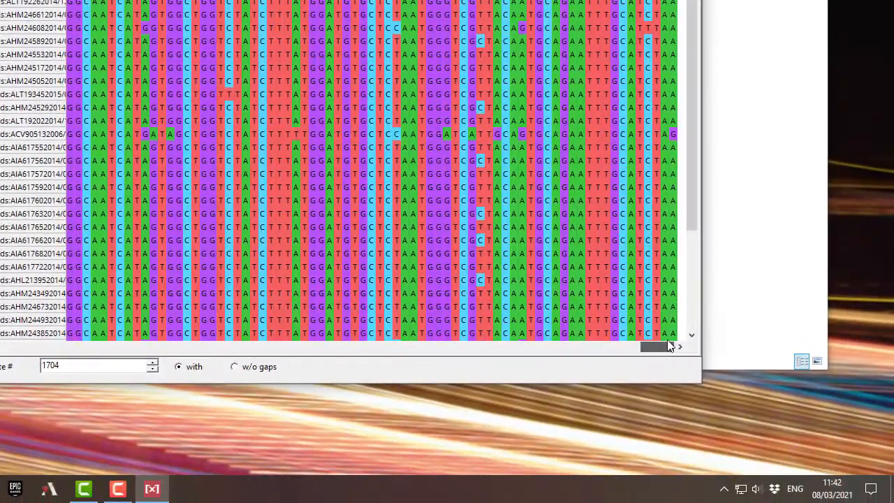
pyautogui.moveTo(667, 346); pyautogui.dragTo(599, 354)
pyautogui.moveTo(631, 359); pyautogui.dragTo(676, 361)
pyautogui.moveTo(660, 346); pyautogui.dragTo(553, 363)
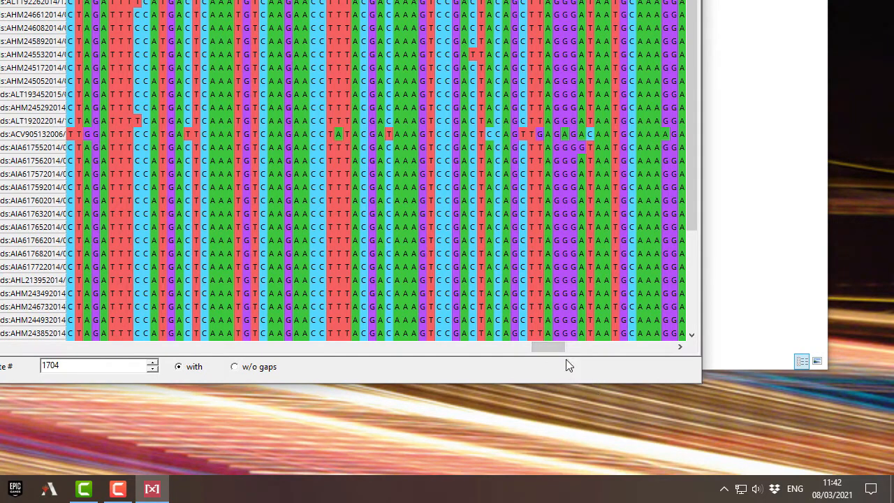
pyautogui.moveTo(546, 347); pyautogui.dragTo(477, 352)
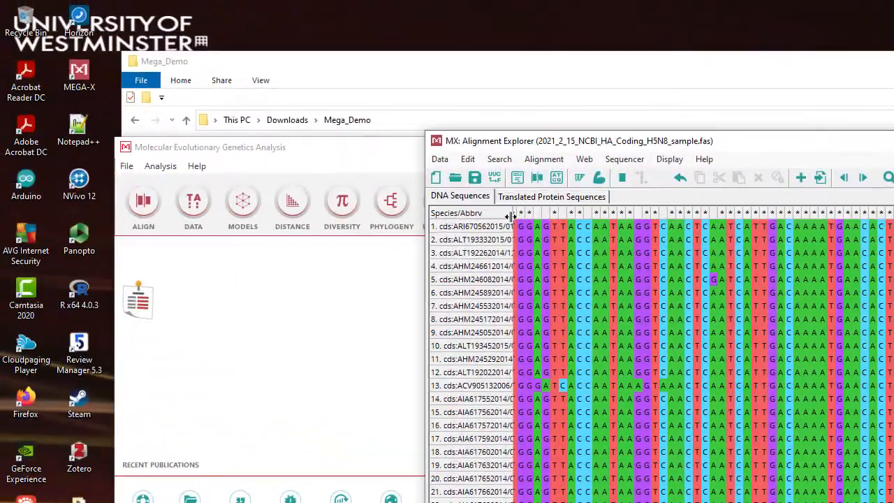
pyautogui.moveTo(508, 218); pyautogui.dragTo(666, 226)
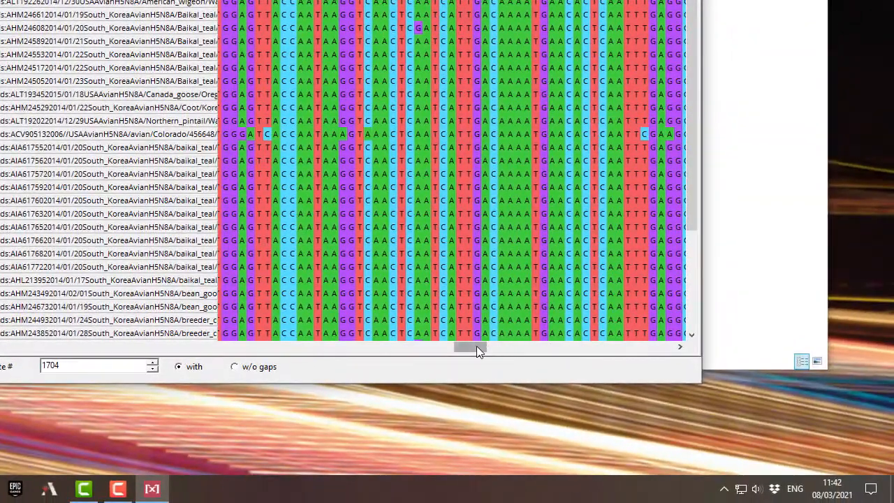
# - Examine the alignment for gaps and variable sites, comparing the Colorado avian sequence with the others, and return to the first site
pyautogui.moveTo(476, 347); pyautogui.dragTo(404, 347)
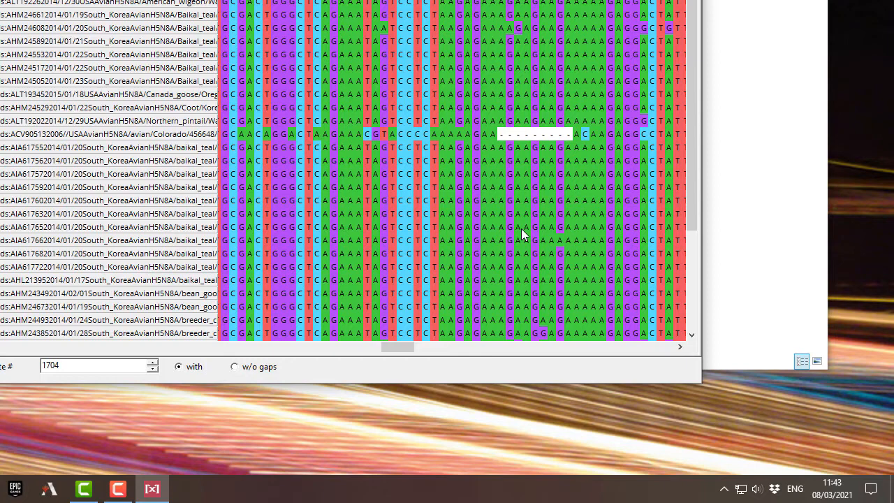
pyautogui.moveTo(405, 347); pyautogui.dragTo(372, 353)
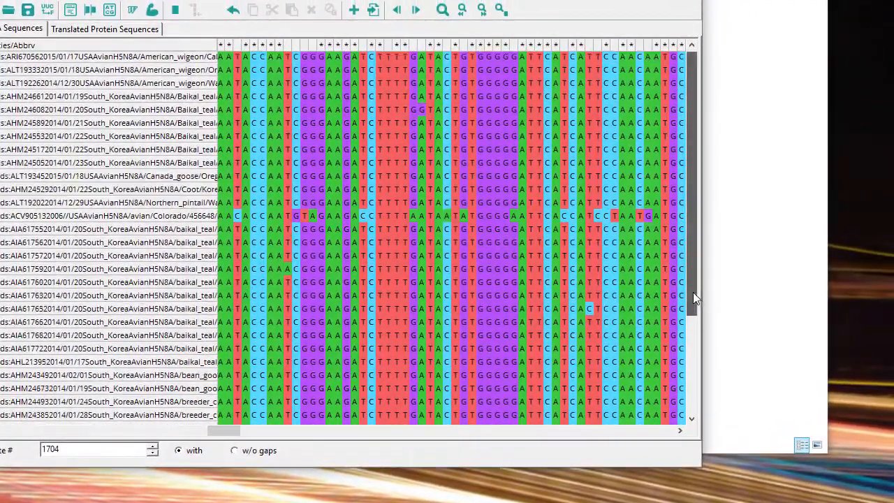
pyautogui.moveTo(693, 292)
pyautogui.mouseDown()
pyautogui.moveTo(691, 416)
pyautogui.moveTo(698, 276)
pyautogui.mouseUp()
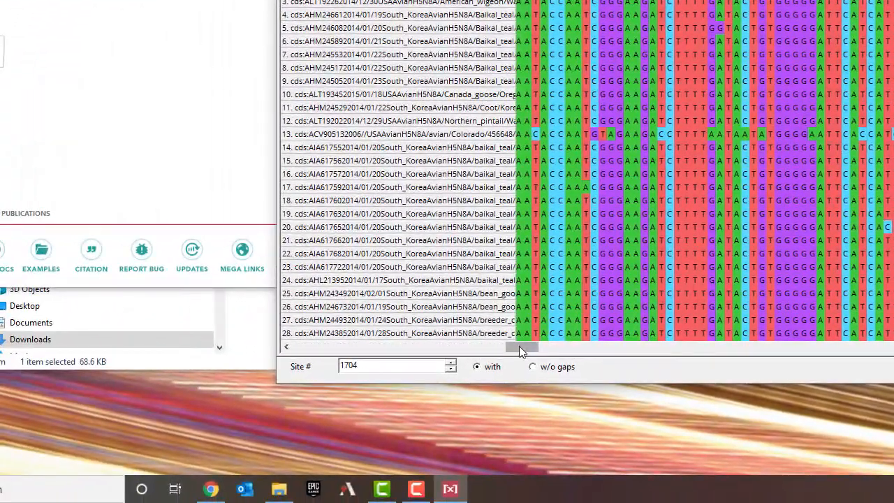
pyautogui.moveTo(519, 346); pyautogui.dragTo(704, 359)
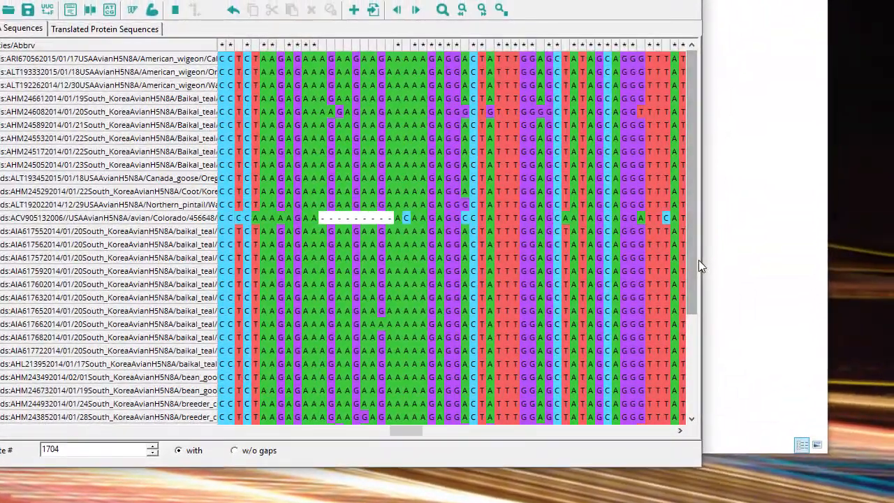
pyautogui.moveTo(692, 263); pyautogui.dragTo(697, 293)
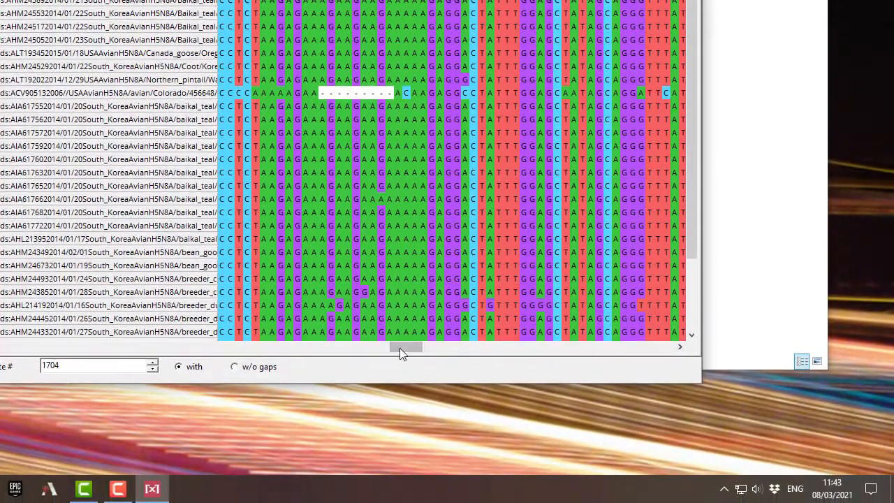
pyautogui.moveTo(401, 431); pyautogui.dragTo(379, 437)
pyautogui.moveTo(379, 352); pyautogui.dragTo(4, 352)
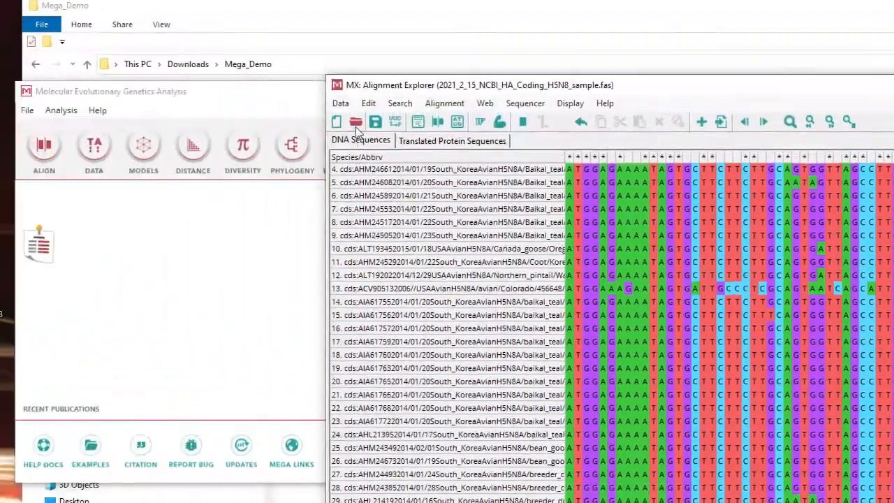
# - Send the alignment to phylogenetic analysis as protein-coding nucleotide data and open it in the Sequence Data Explorer
pyautogui.click(356, 126)
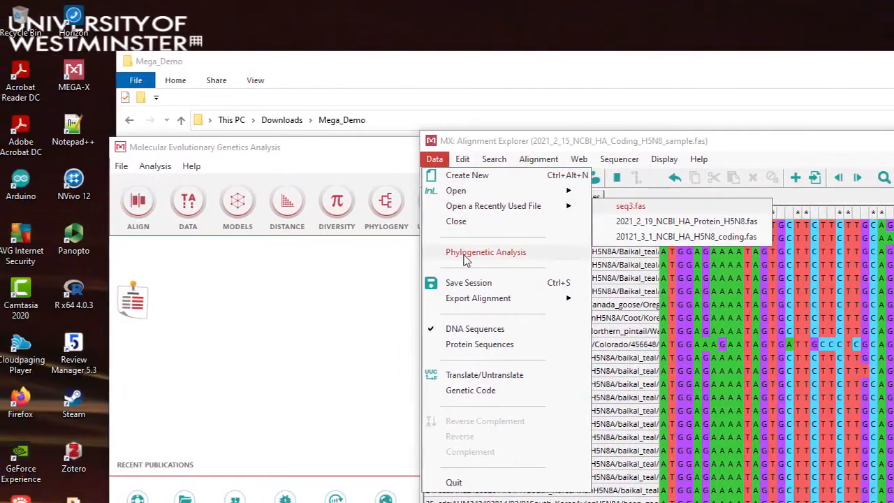
pyautogui.click(467, 254)
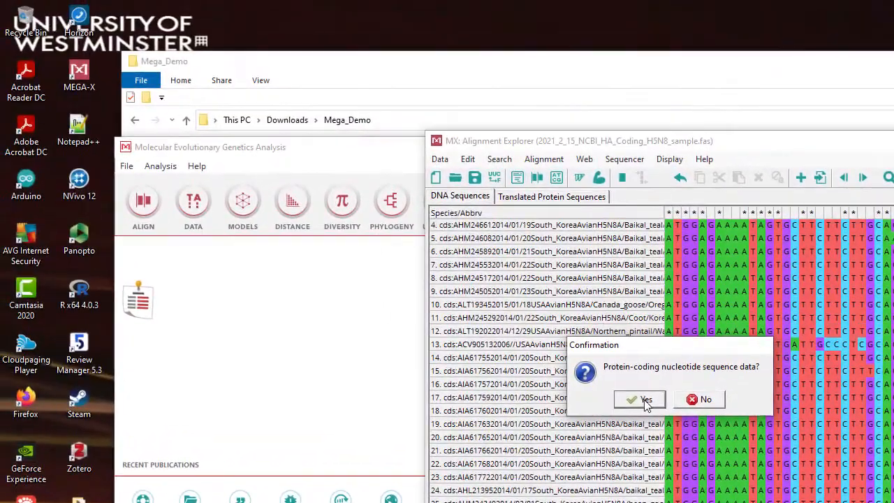
pyautogui.click(535, 278)
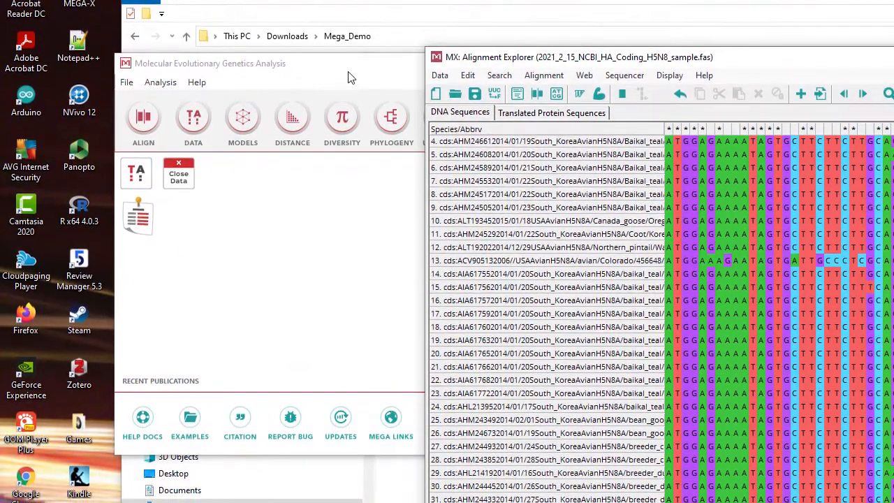
pyautogui.click(351, 161)
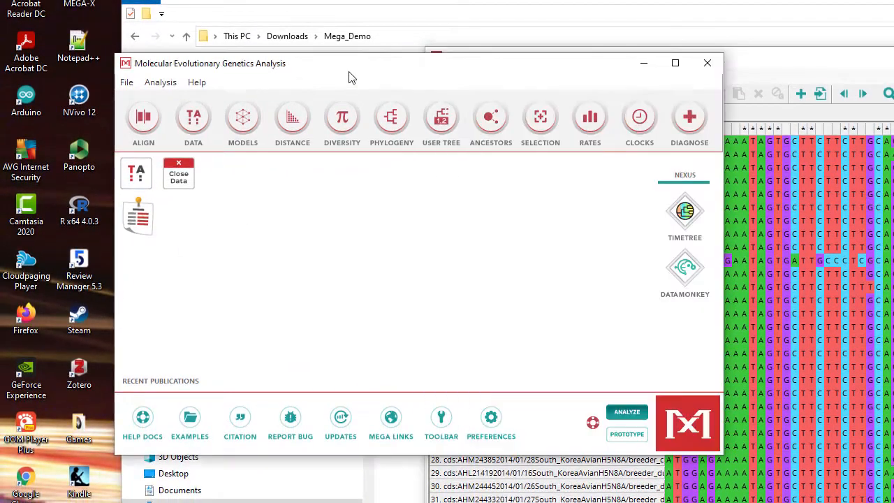
pyautogui.click(145, 183)
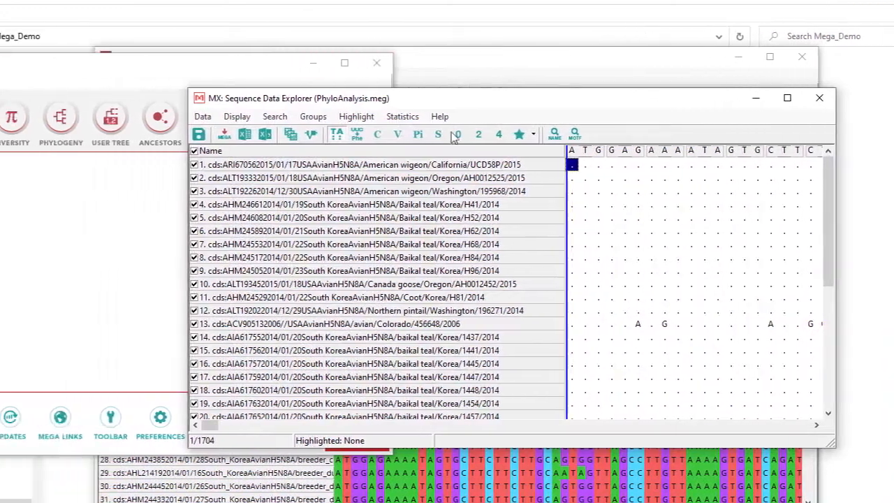
# - Enlarge the Sequence Data Explorer and examine variable sites across the alignment, comparing the Colorado avian sequence with the others
pyautogui.moveTo(340, 101); pyautogui.dragTo(207, 89)
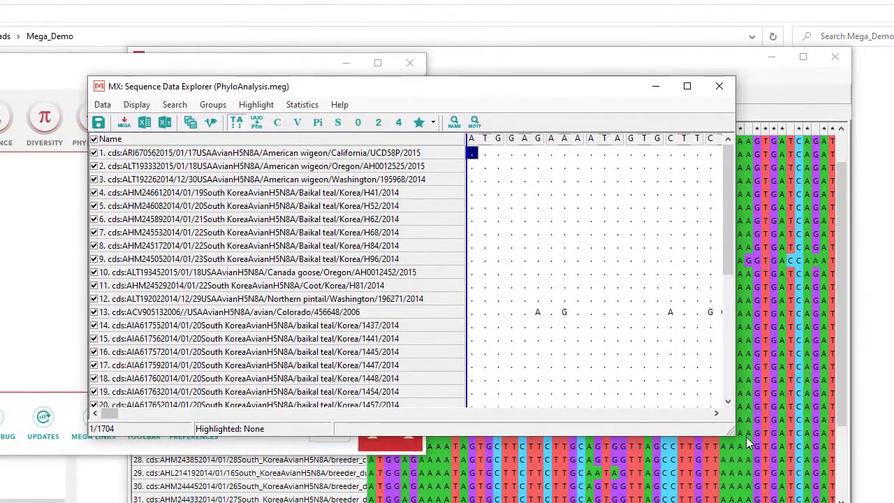
pyautogui.moveTo(735, 435); pyautogui.dragTo(870, 502)
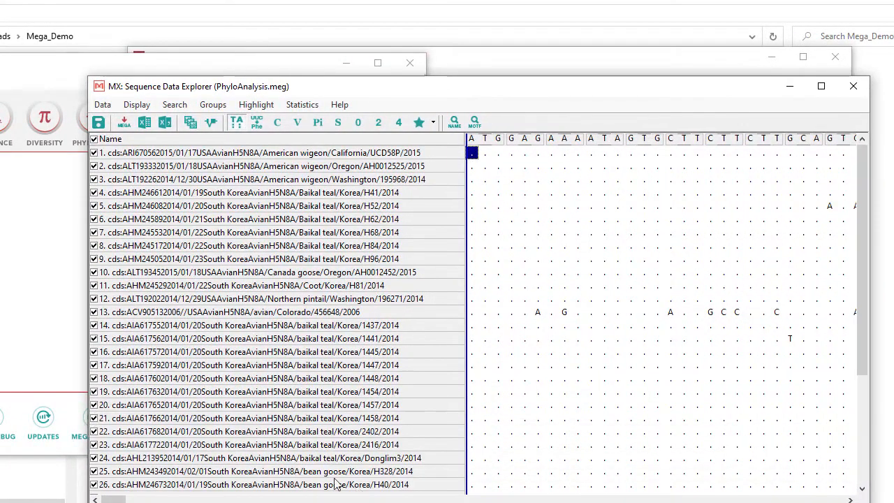
pyautogui.moveTo(115, 500); pyautogui.dragTo(236, 500)
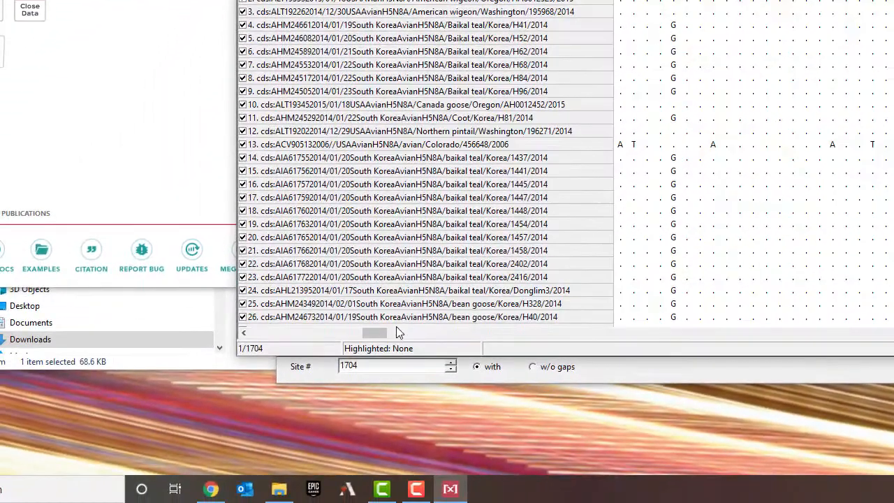
pyautogui.moveTo(385, 334); pyautogui.dragTo(631, 351)
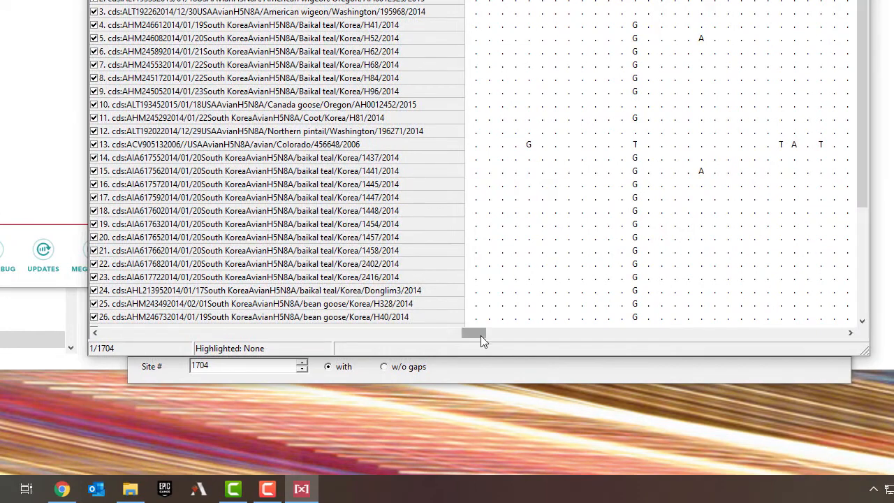
pyautogui.moveTo(632, 335); pyautogui.dragTo(658, 338)
pyautogui.moveTo(510, 339); pyautogui.dragTo(634, 343)
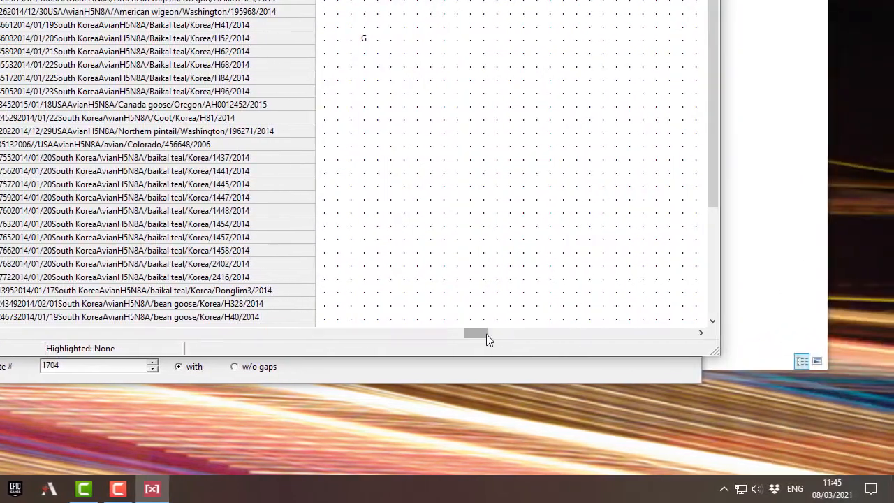
pyautogui.moveTo(634, 337); pyautogui.dragTo(638, 336)
pyautogui.moveTo(489, 338); pyautogui.dragTo(671, 355)
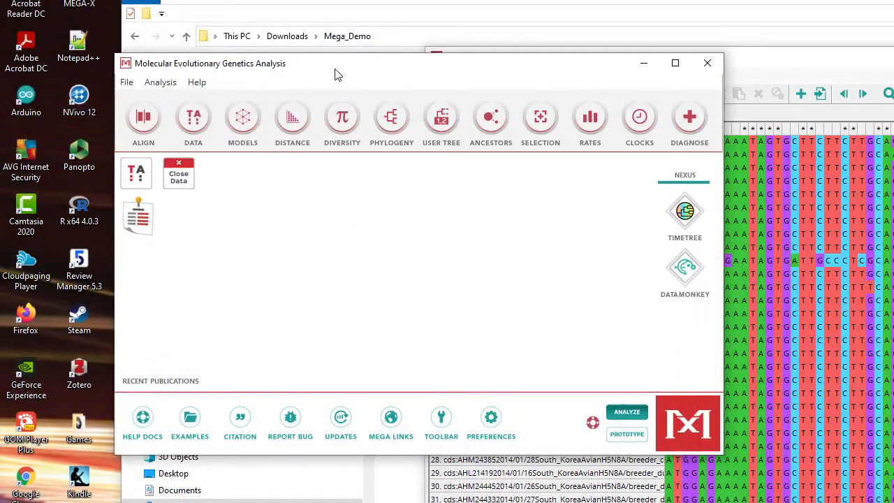
# - Start constructing a Maximum Likelihood tree from the main MEGA window, using the currently active PhyloAnalysis.meg data
pyautogui.moveTo(334, 70); pyautogui.dragTo(490, 43)
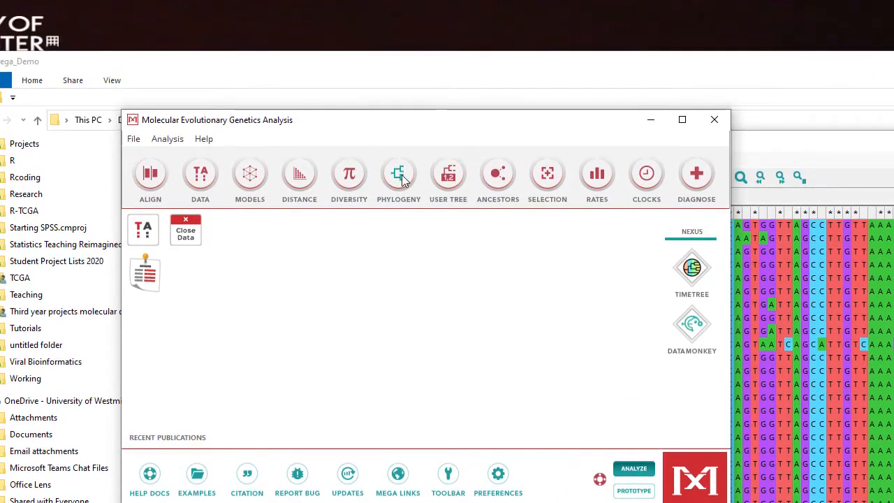
pyautogui.click(400, 94)
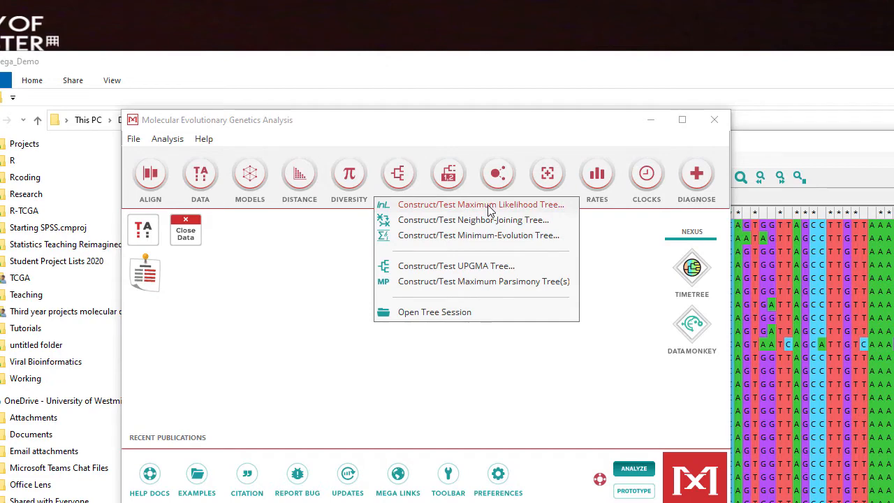
pyautogui.click(490, 207)
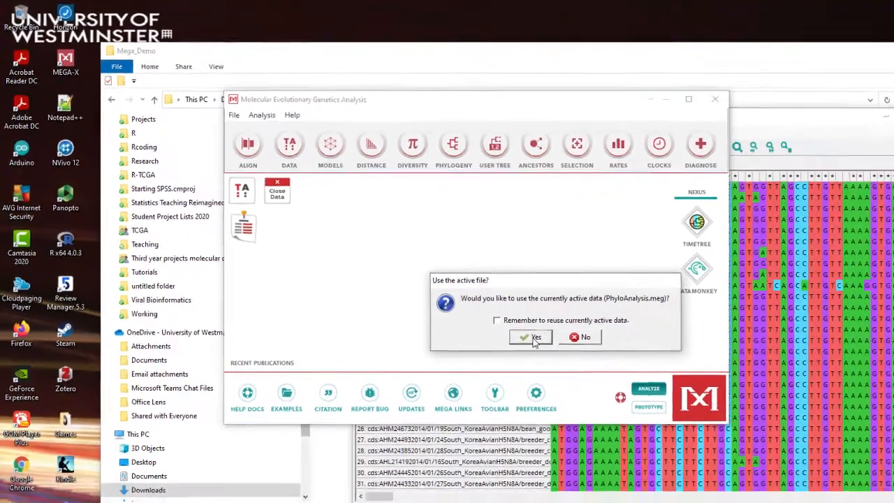
pyautogui.click(630, 401)
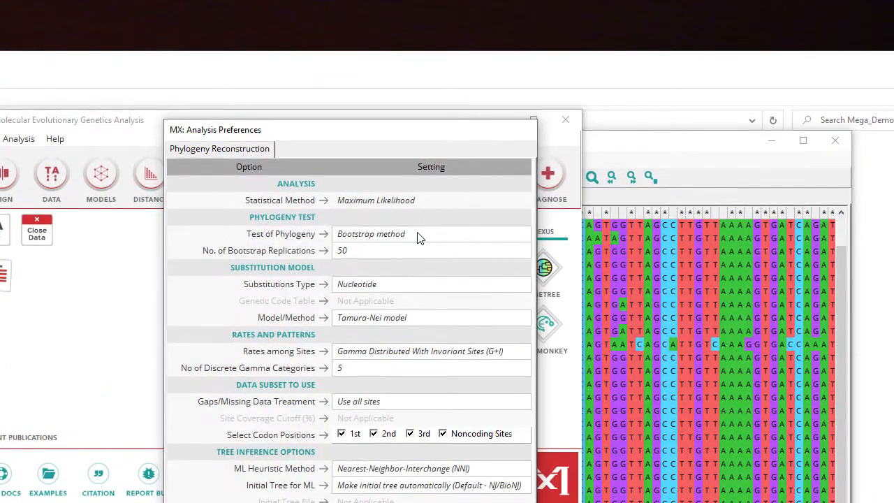
# - Use the Bootstrap method as the test of phylogeny with 50 bootstrap replications
pyautogui.click(419, 239)
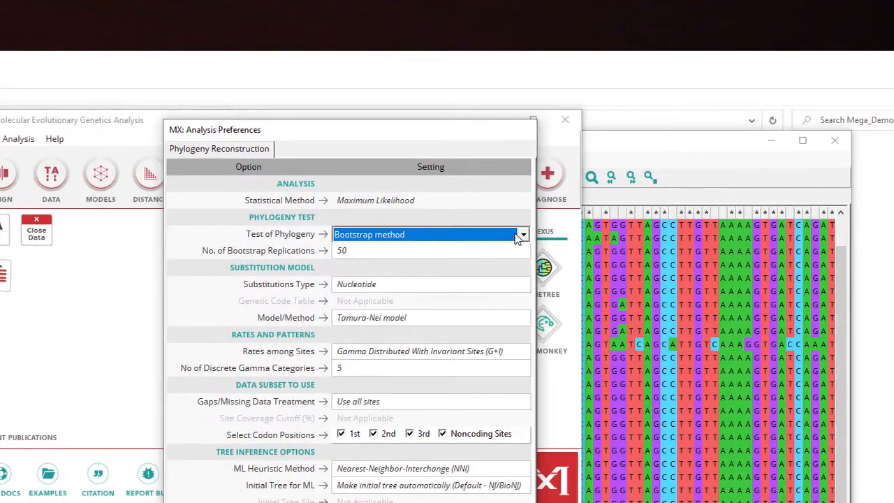
pyautogui.click(525, 234)
pyautogui.click(524, 235)
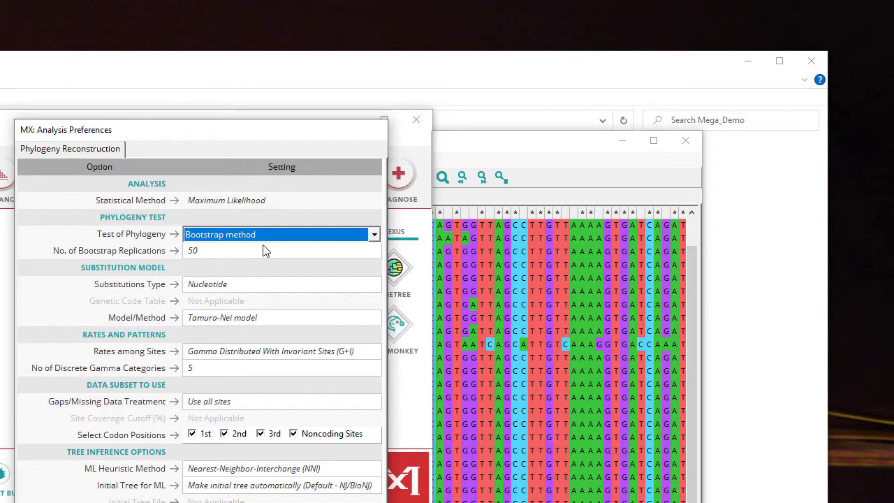
pyautogui.click(375, 236)
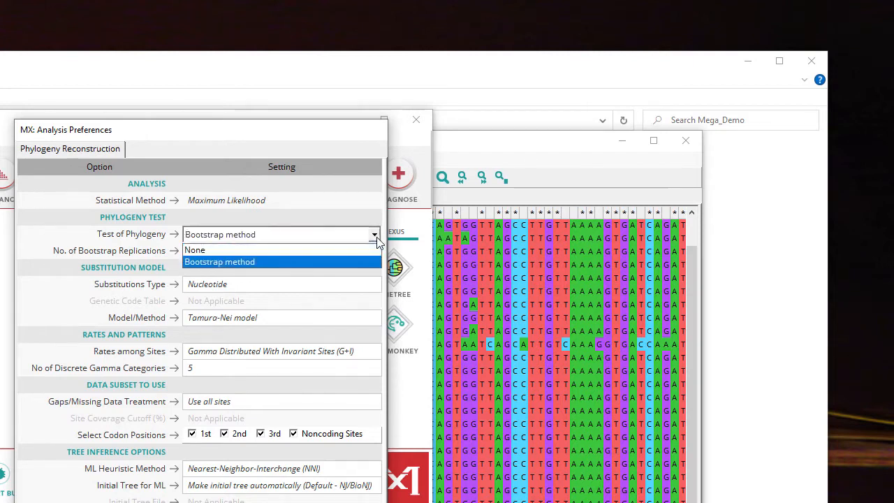
pyautogui.click(376, 238)
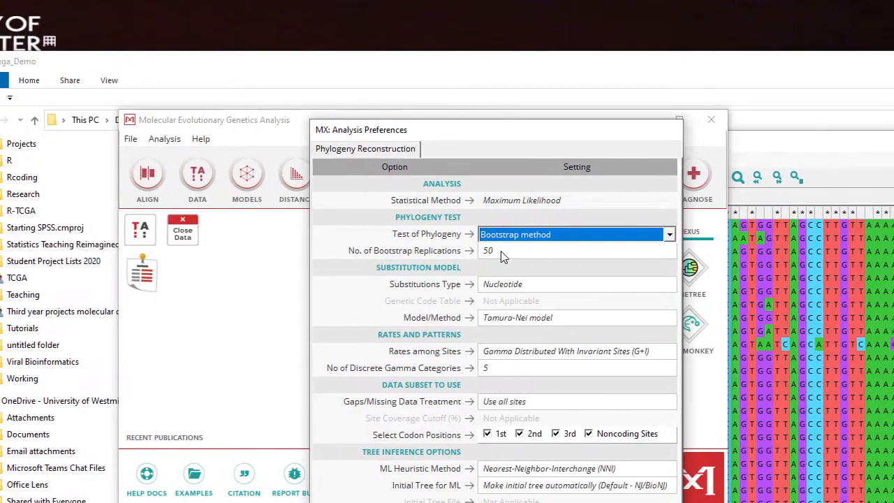
pyautogui.click(206, 251)
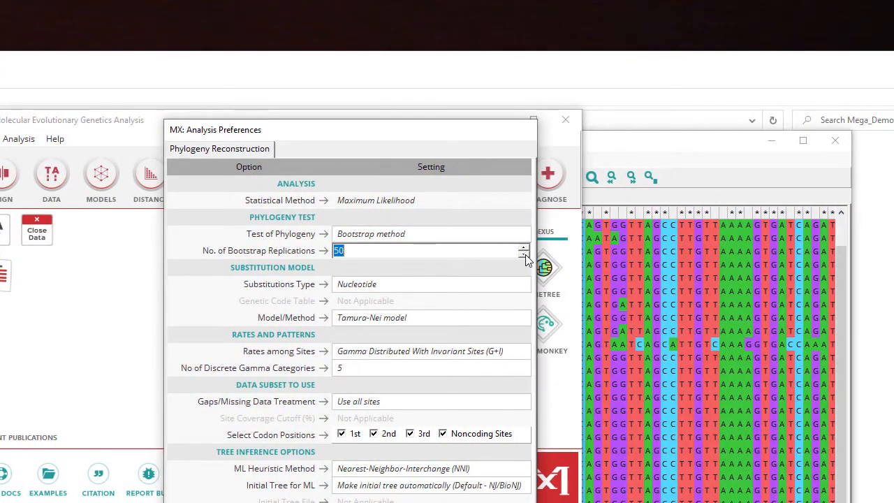
pyautogui.click(375, 253)
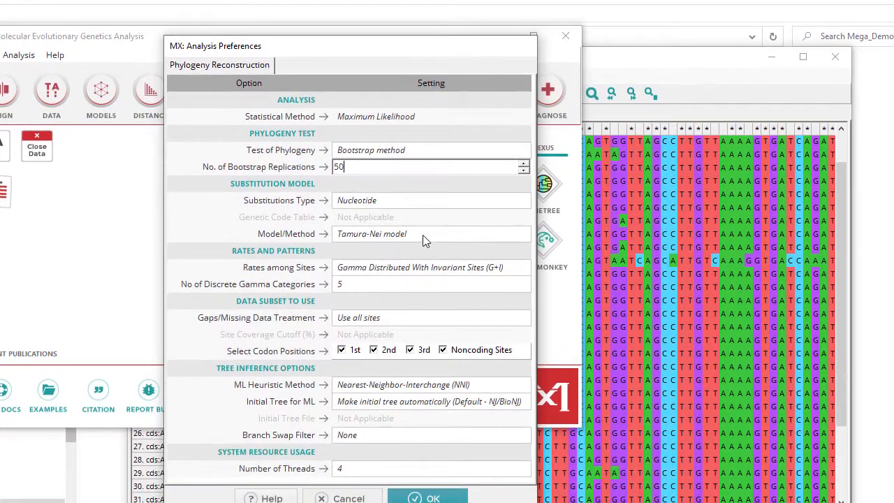
# - Choose the Tamura-Nei model for nucleotide substitutions and run the tree analysis with the remaining options as shown
pyautogui.click(454, 274)
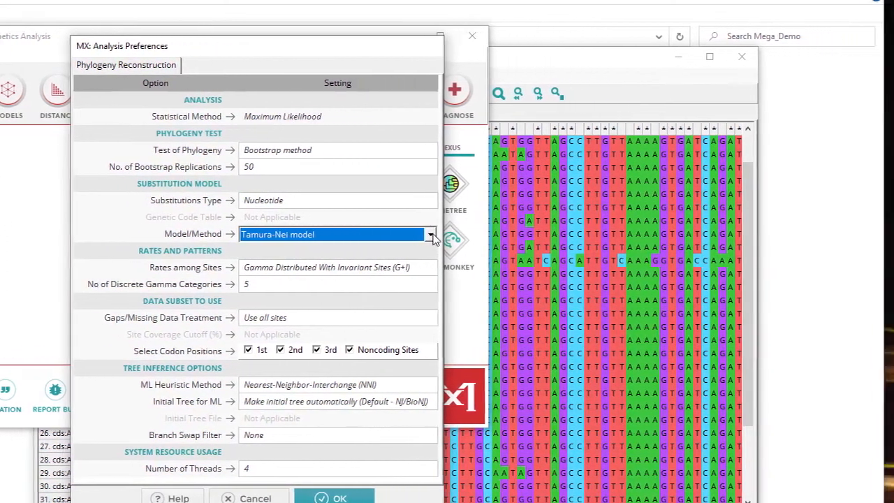
pyautogui.click(520, 236)
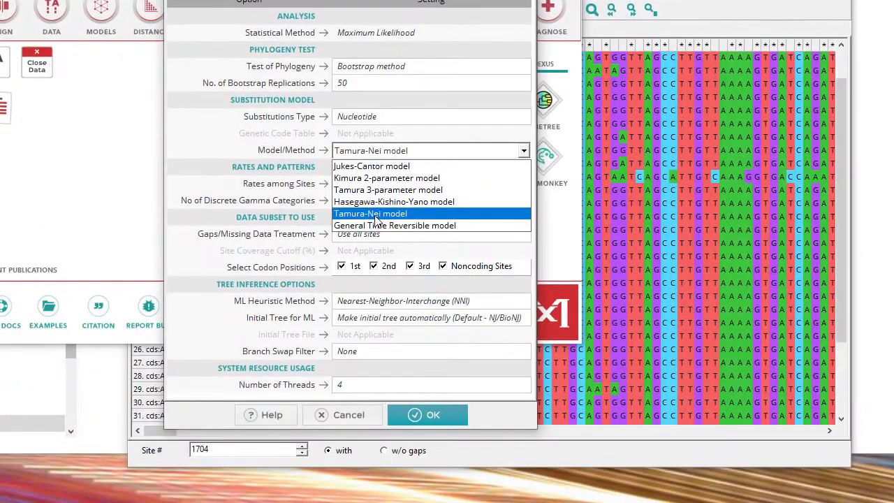
pyautogui.click(375, 216)
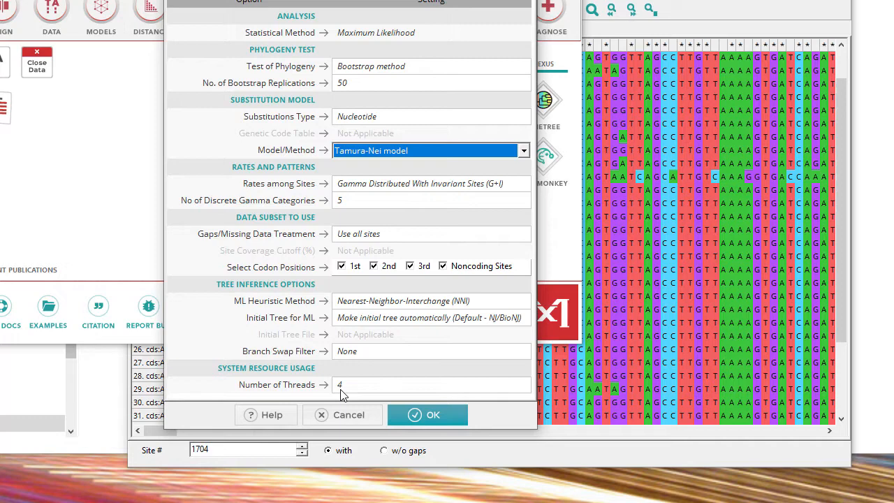
pyautogui.click(432, 415)
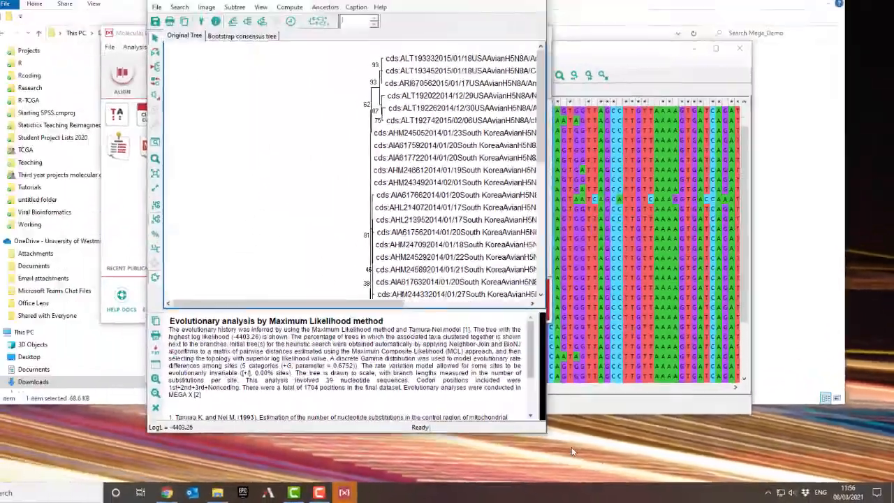
# - Enlarge the Tree Explorer and examine the original tree's groupings, branch lengths and bootstrap values from the American sequences to the Colorado sequence
pyautogui.moveTo(417, 405); pyautogui.dragTo(632, 399)
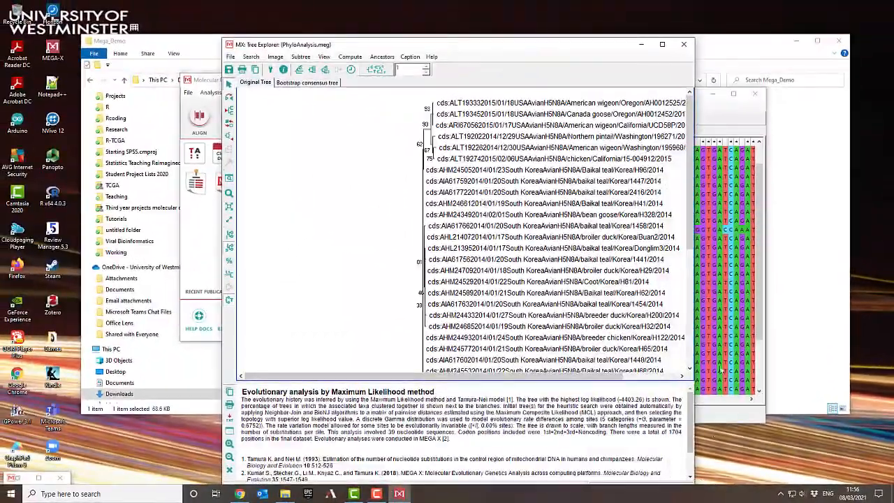
pyautogui.moveTo(690, 199)
pyautogui.mouseDown()
pyautogui.moveTo(688, 311)
pyautogui.moveTo(689, 195)
pyautogui.mouseUp()
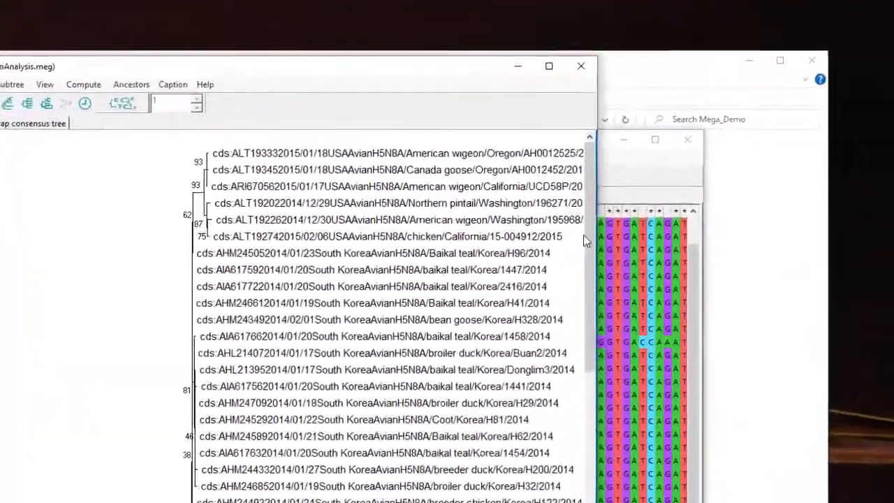
pyautogui.moveTo(587, 235); pyautogui.dragTo(586, 411)
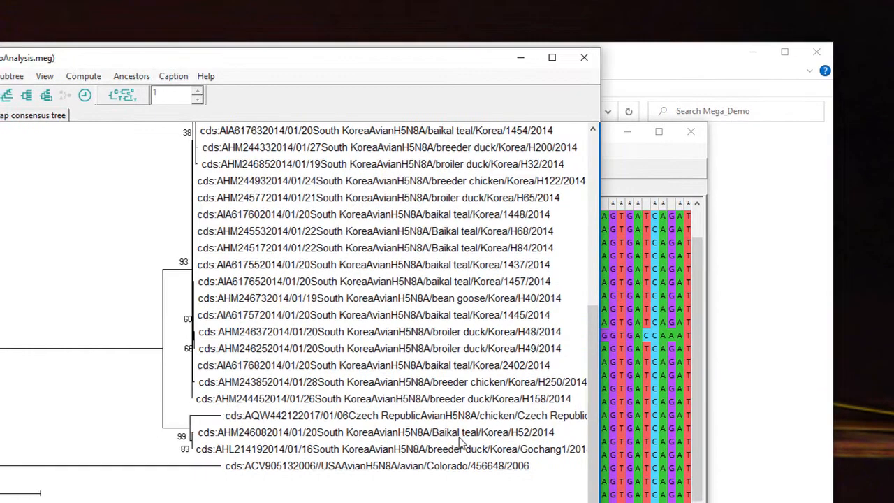
pyautogui.moveTo(478, 312); pyautogui.dragTo(523, 315)
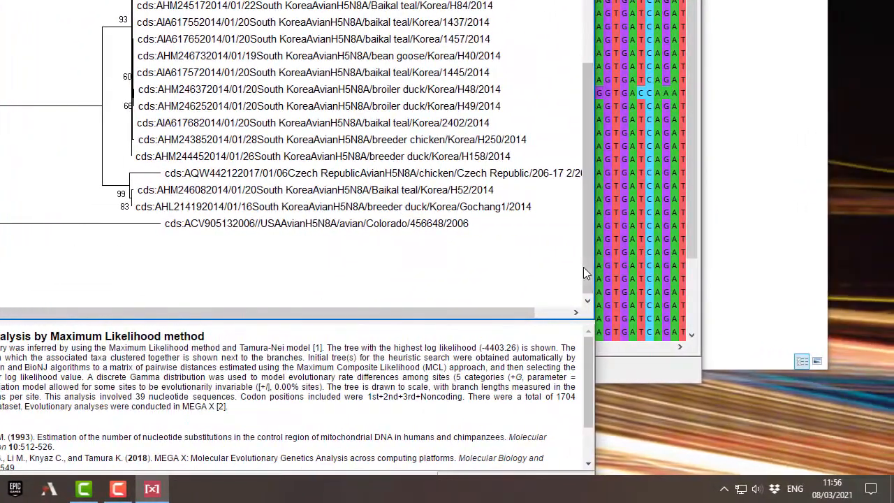
pyautogui.moveTo(585, 272); pyautogui.dragTo(586, 80)
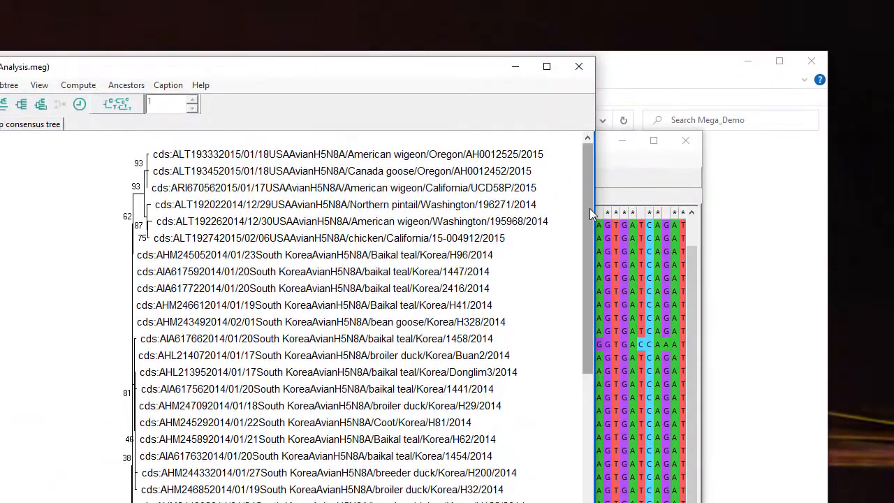
pyautogui.moveTo(589, 212); pyautogui.dragTo(567, 377)
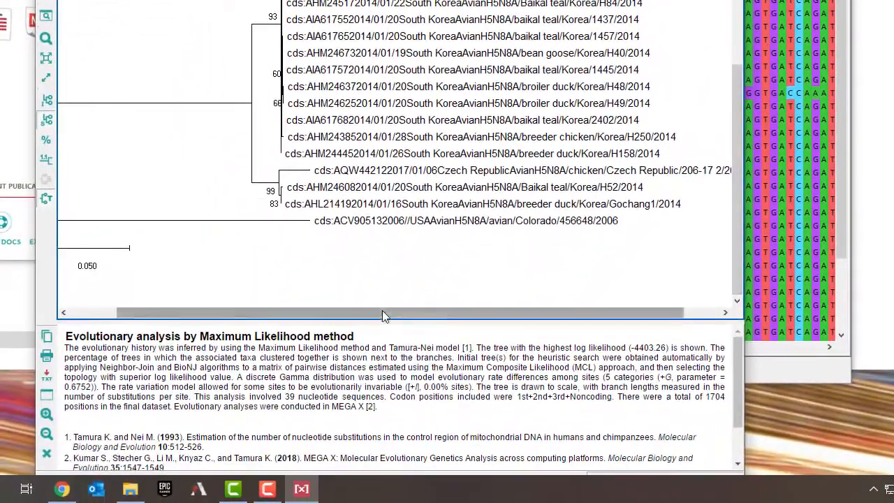
pyautogui.moveTo(382, 310); pyautogui.dragTo(282, 305)
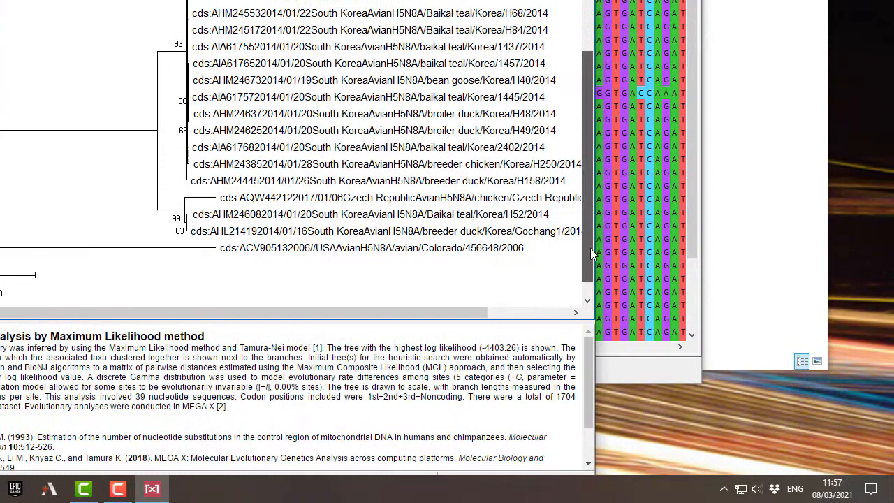
pyautogui.moveTo(590, 253); pyautogui.dragTo(576, 95)
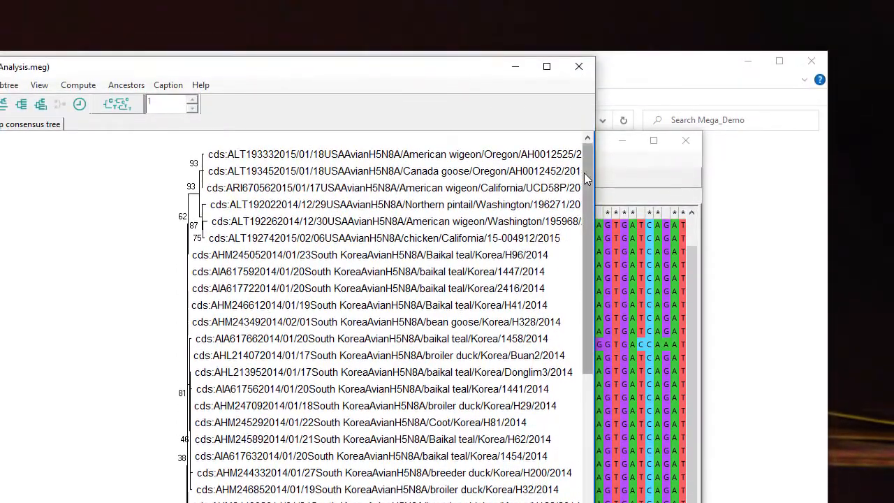
pyautogui.moveTo(583, 173)
pyautogui.mouseDown()
pyautogui.moveTo(581, 332)
pyautogui.moveTo(591, 178)
pyautogui.mouseUp()
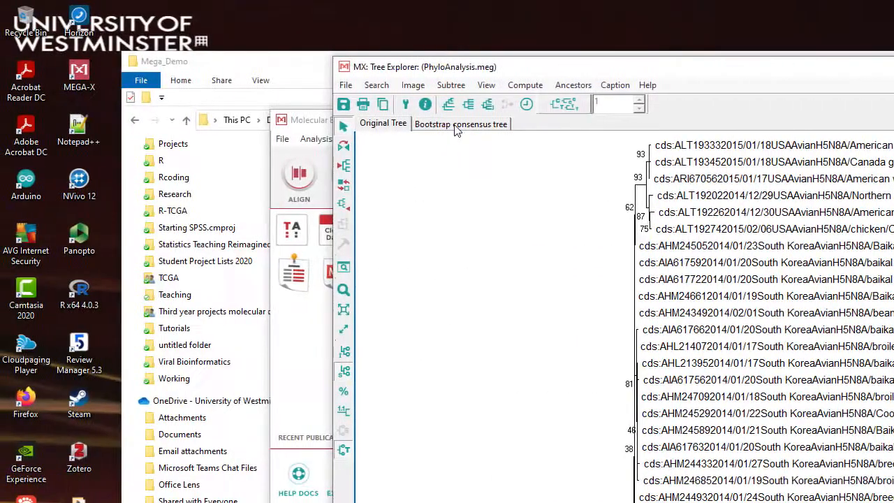
# - Inspect the whole bootstrap consensus tree, then return to the original tree and compare its branching down to the Colorado sequence
pyautogui.click(455, 128)
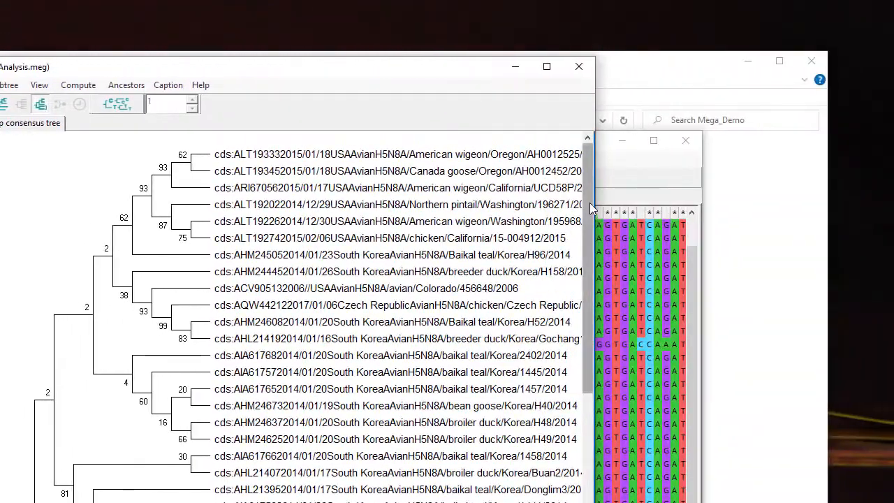
pyautogui.moveTo(589, 203); pyautogui.dragTo(563, 392)
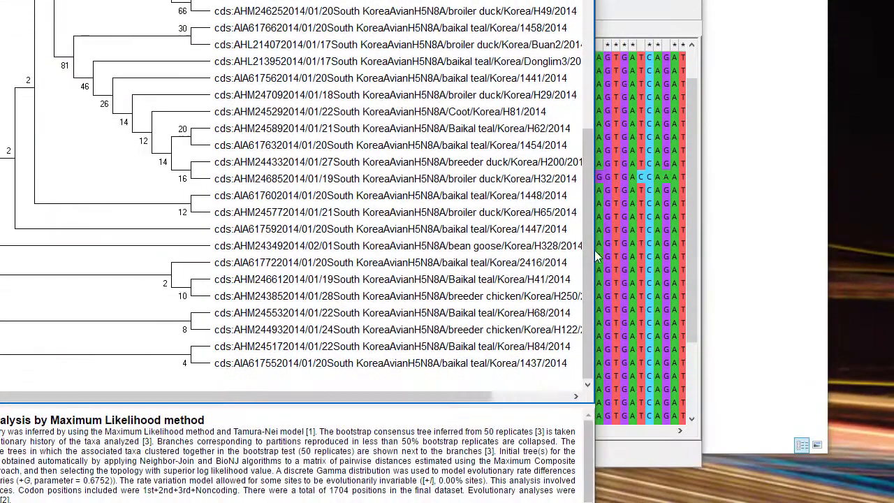
pyautogui.moveTo(591, 412); pyautogui.dragTo(600, 359)
pyautogui.moveTo(600, 196); pyautogui.dragTo(584, 87)
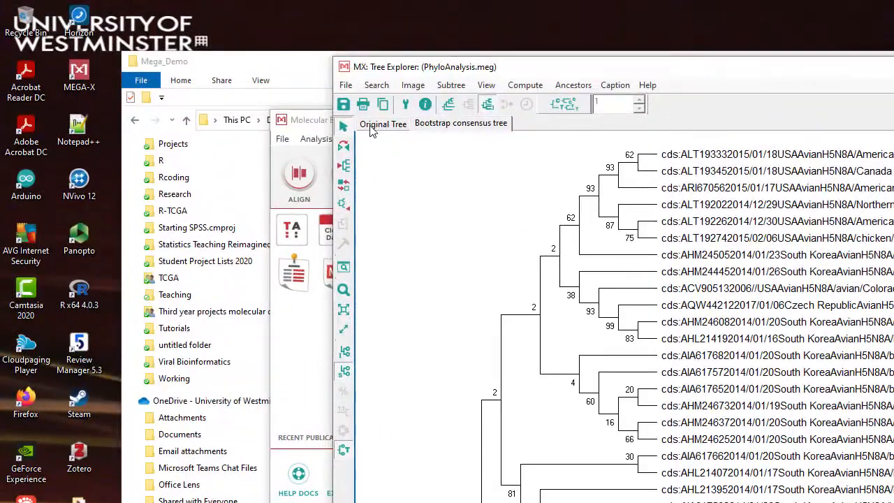
pyautogui.click(373, 126)
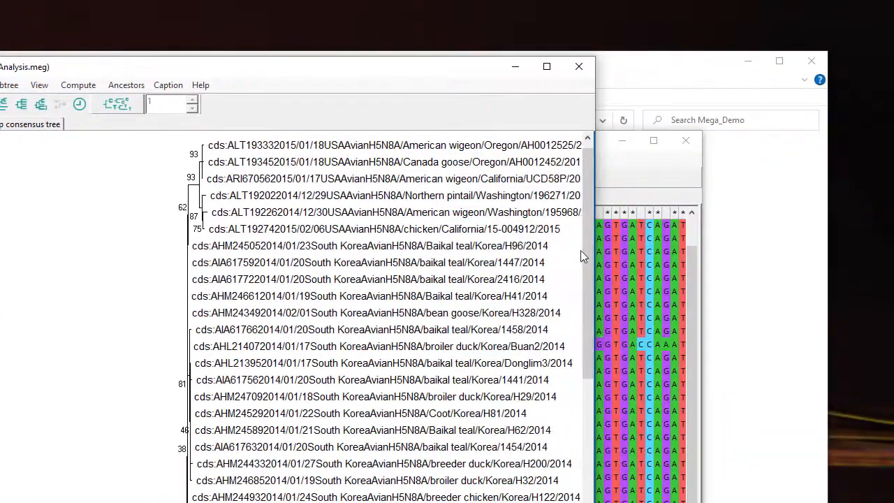
pyautogui.moveTo(589, 242); pyautogui.dragTo(587, 411)
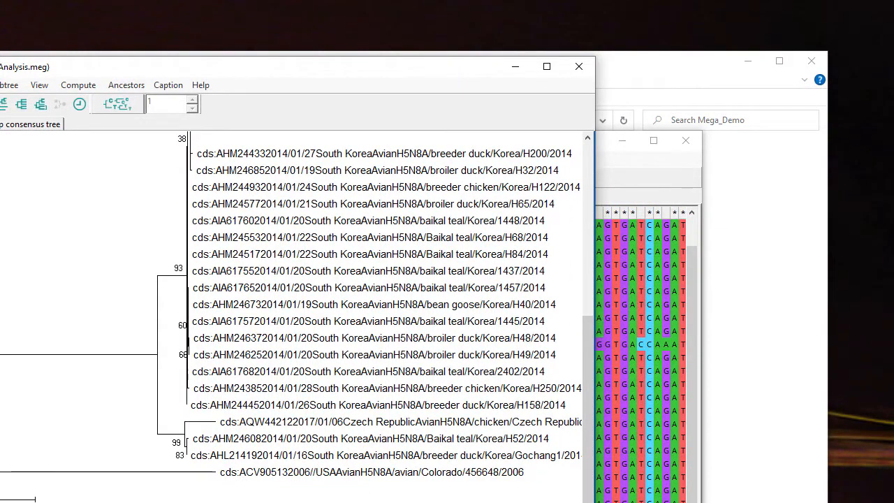